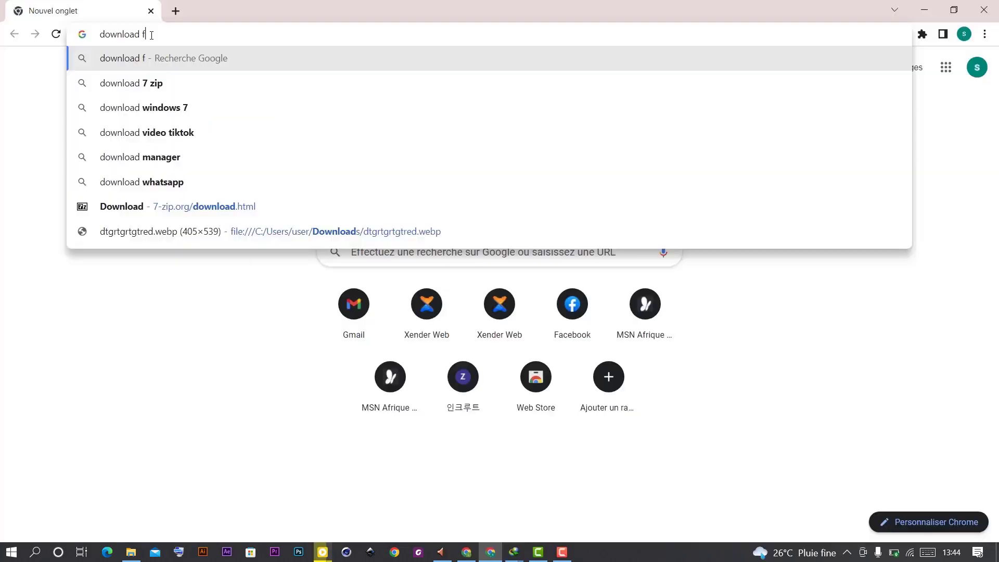
# Step: Search the web for "download format factory" and open the Uptodown FormatFactory 5.11.0.0 result in a new tab
pyautogui.write('orma')
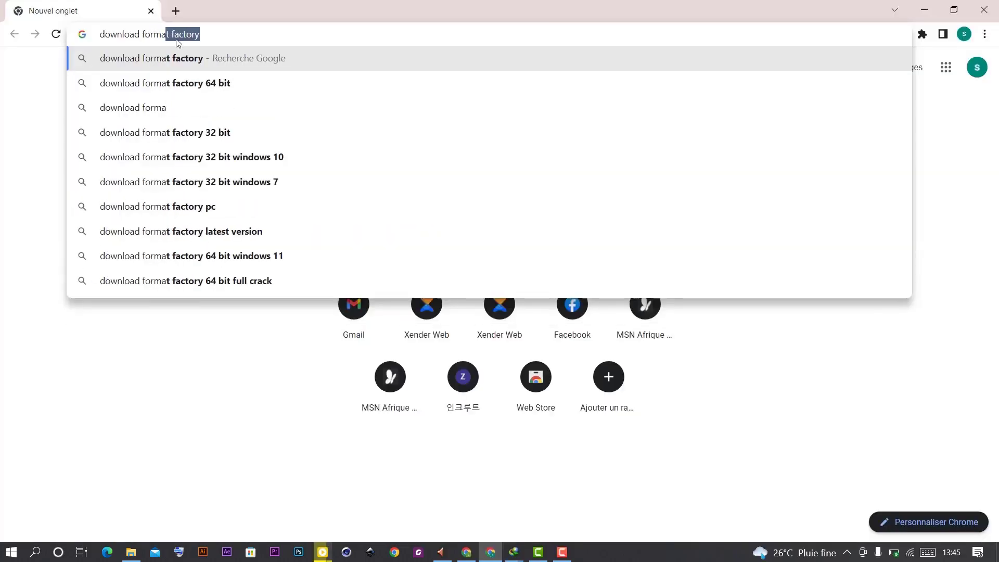
pyautogui.press('Return')
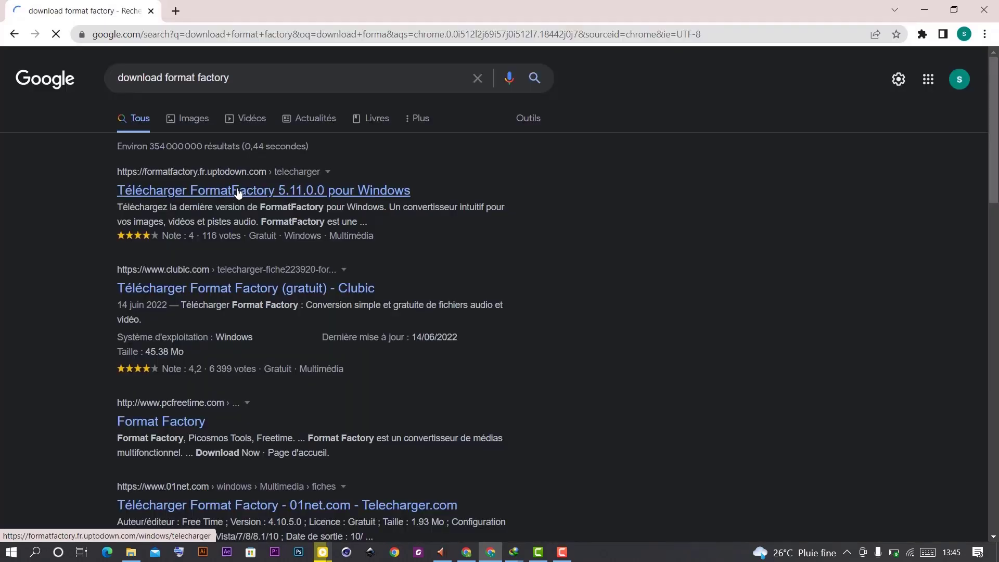
pyautogui.rightClick(239, 193)
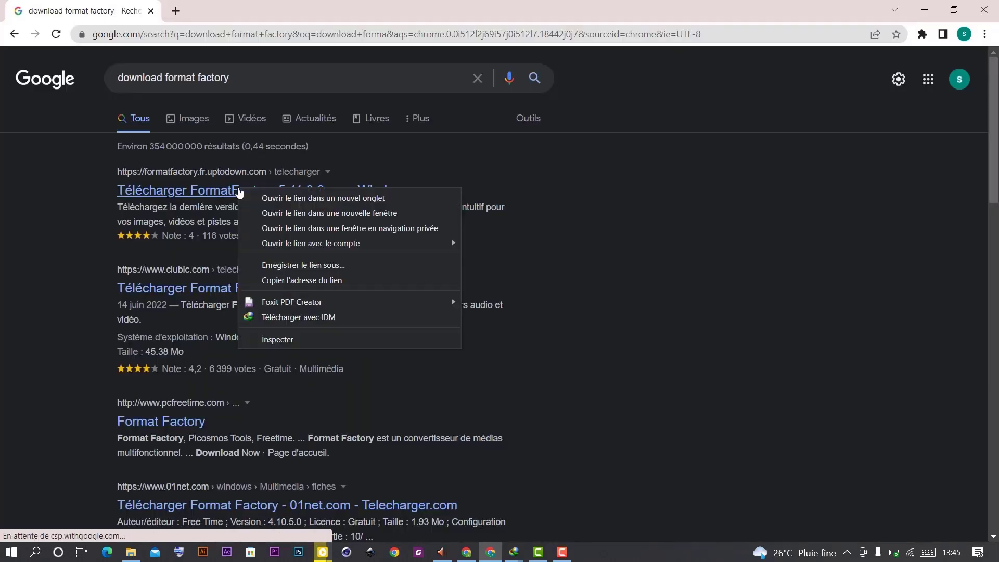
pyautogui.click(252, 195)
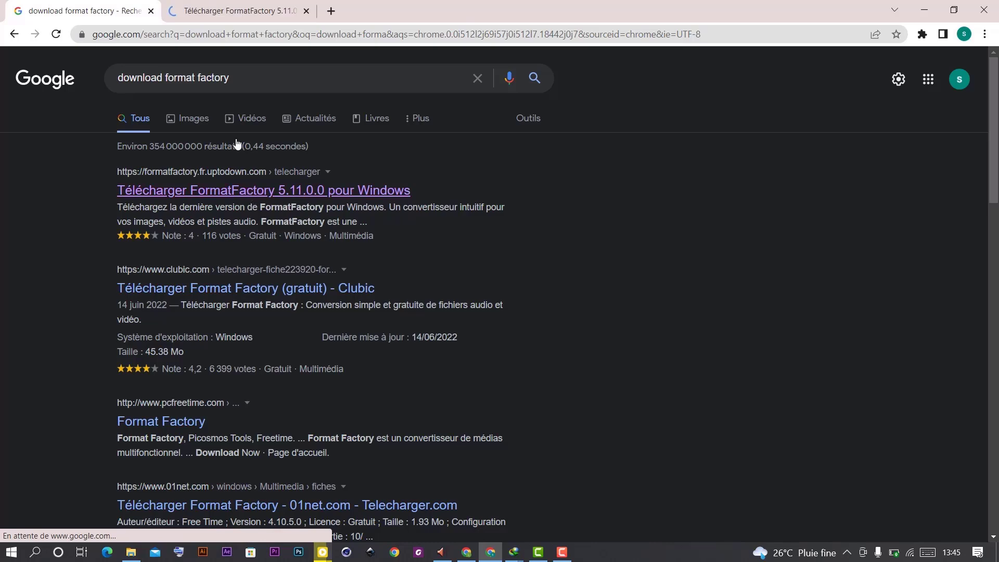
# Step: Start the free FormatFactory download from the Uptodown page
pyautogui.click(218, 4)
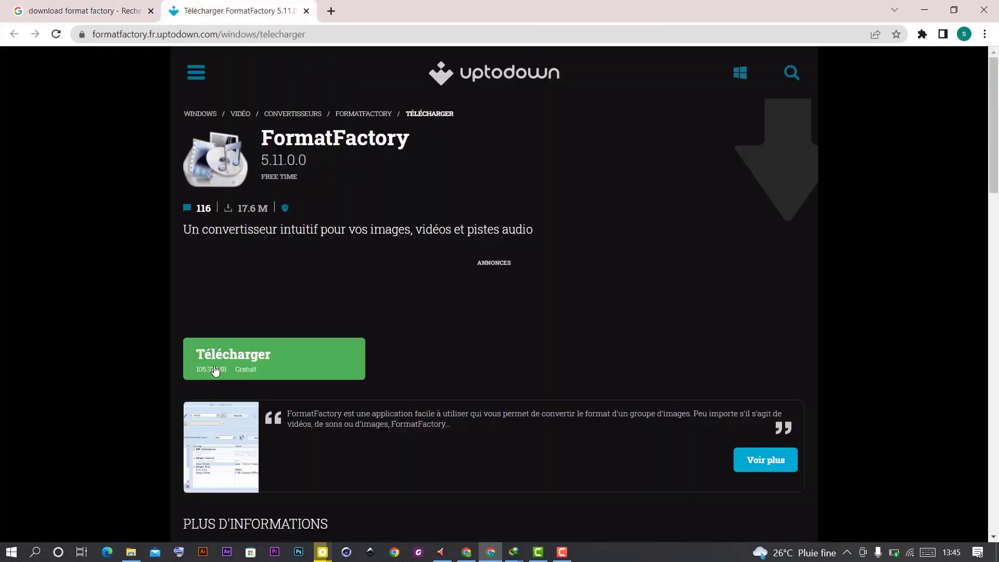
pyautogui.scroll(-4, 260, 312)
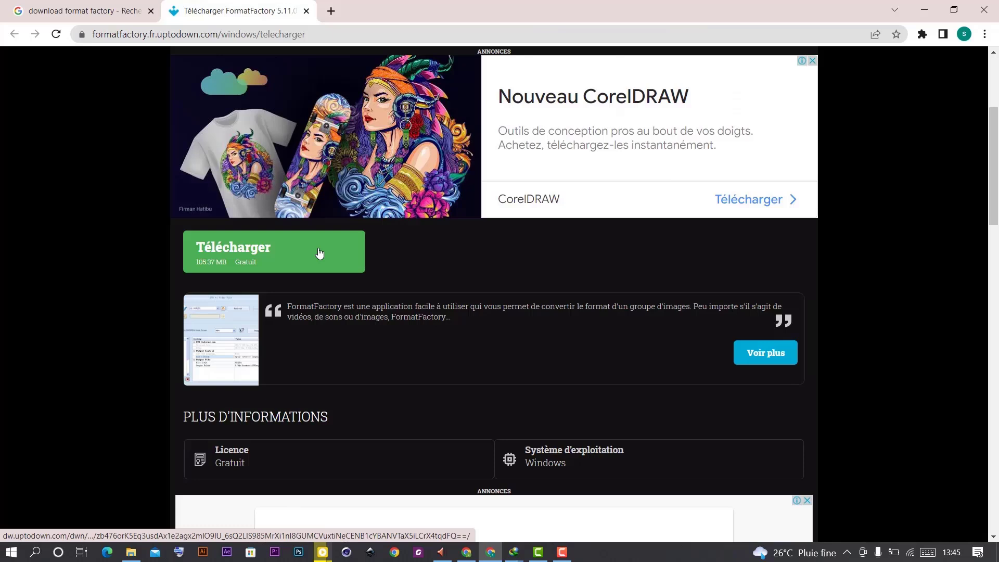
pyautogui.click(245, 262)
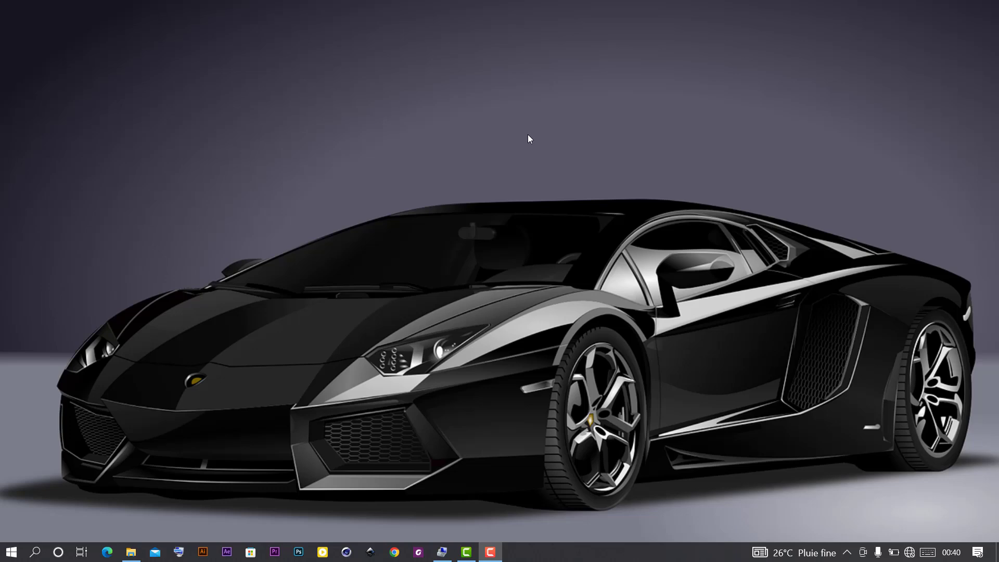
# Step: Open the Mes pacck gratuit folder on Disque local (D:) in File Explorer
pyautogui.click(131, 551)
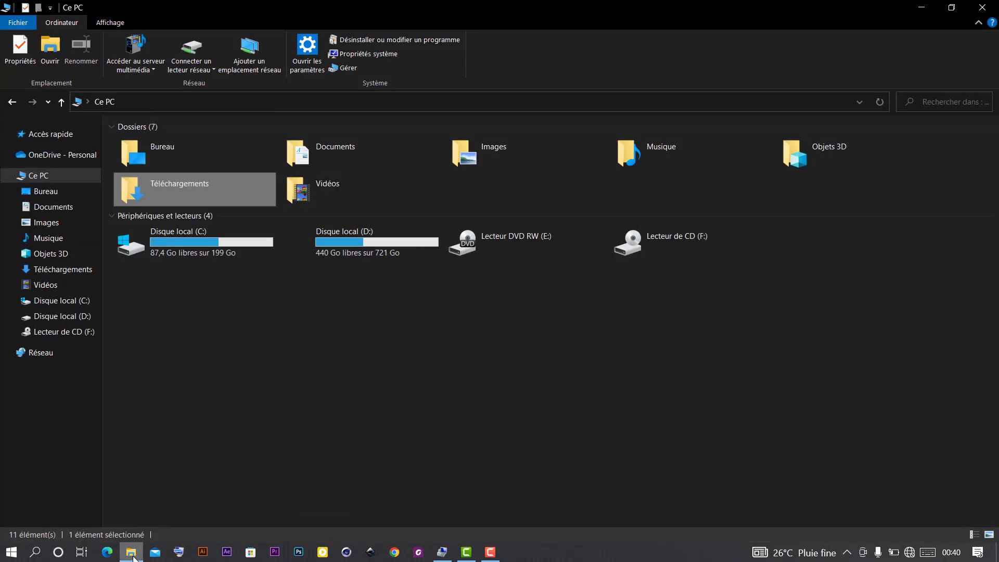
pyautogui.doubleClick(299, 239)
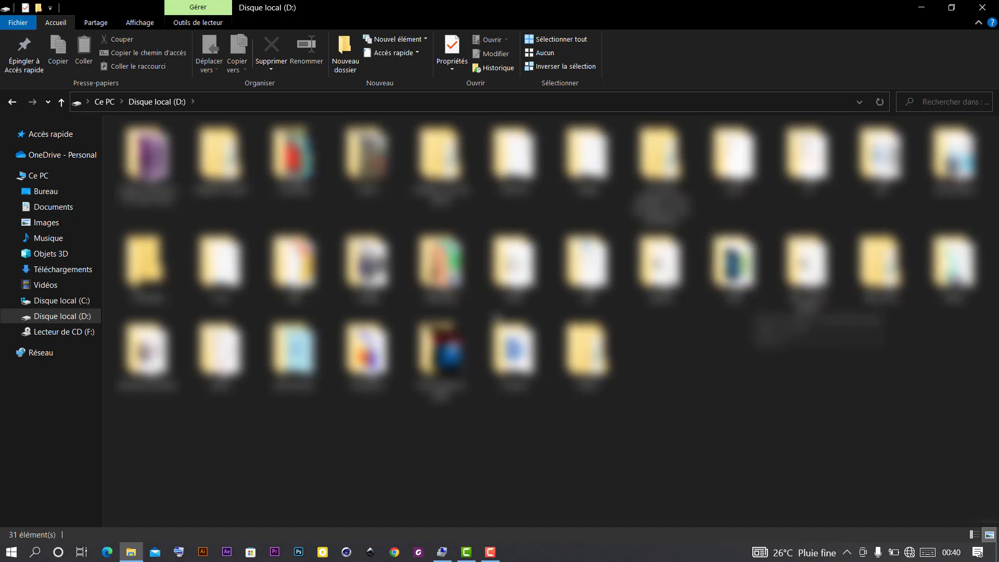
pyautogui.doubleClick(806, 265)
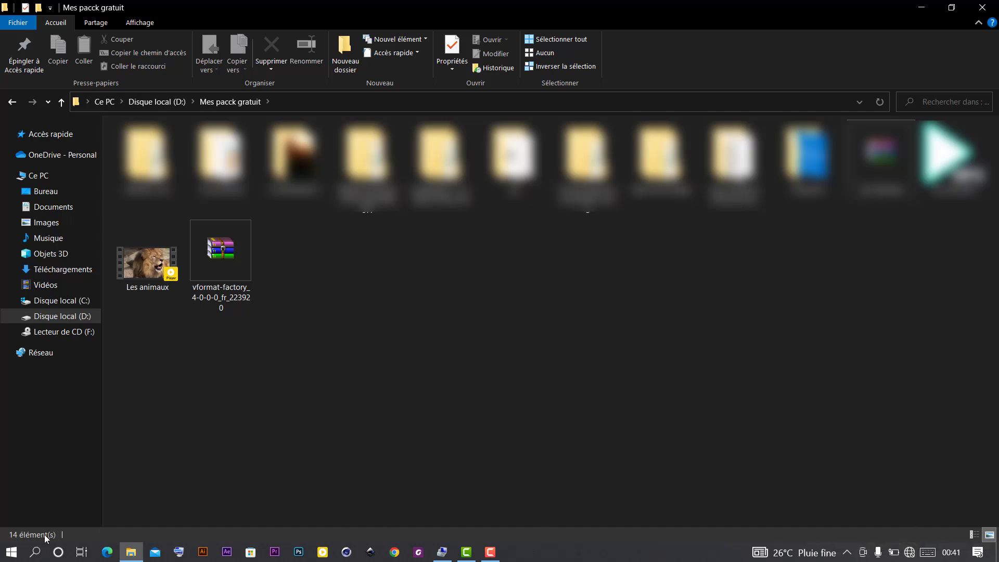
# Step: Turn off real-time virus and threat protection in Windows Security and minimize its window
pyautogui.click(35, 552)
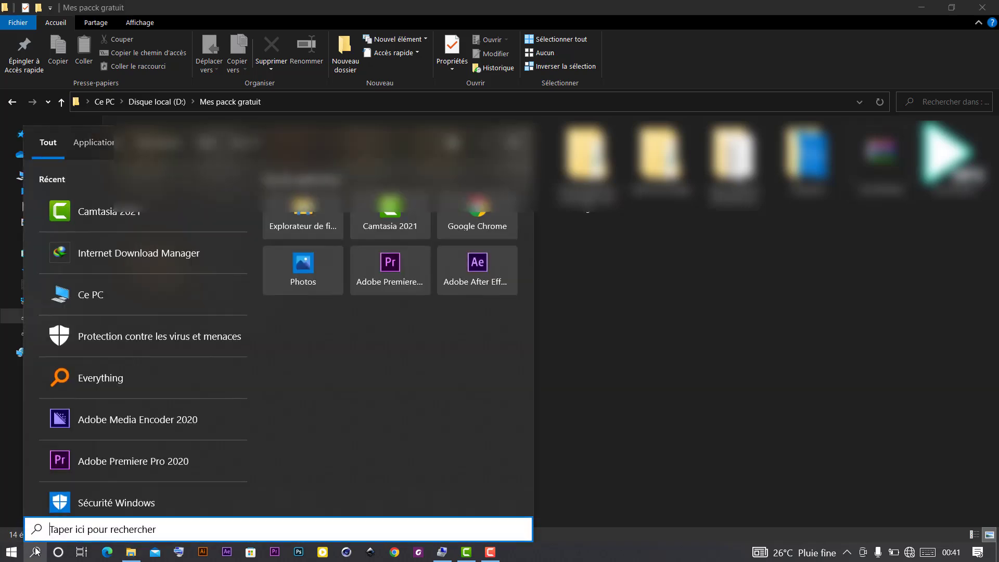
pyautogui.click(104, 503)
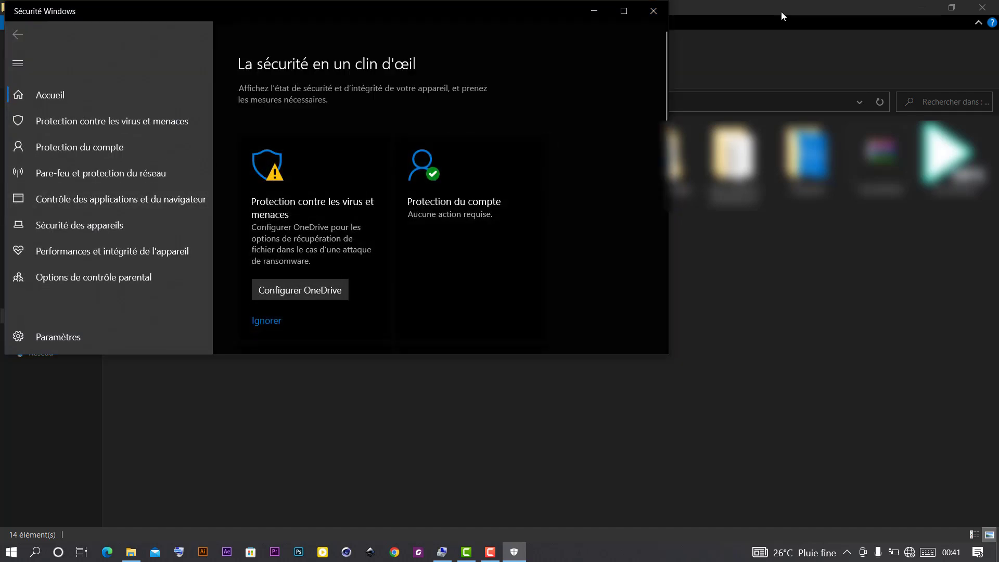
pyautogui.moveTo(666, 71); pyautogui.dragTo(677, 105)
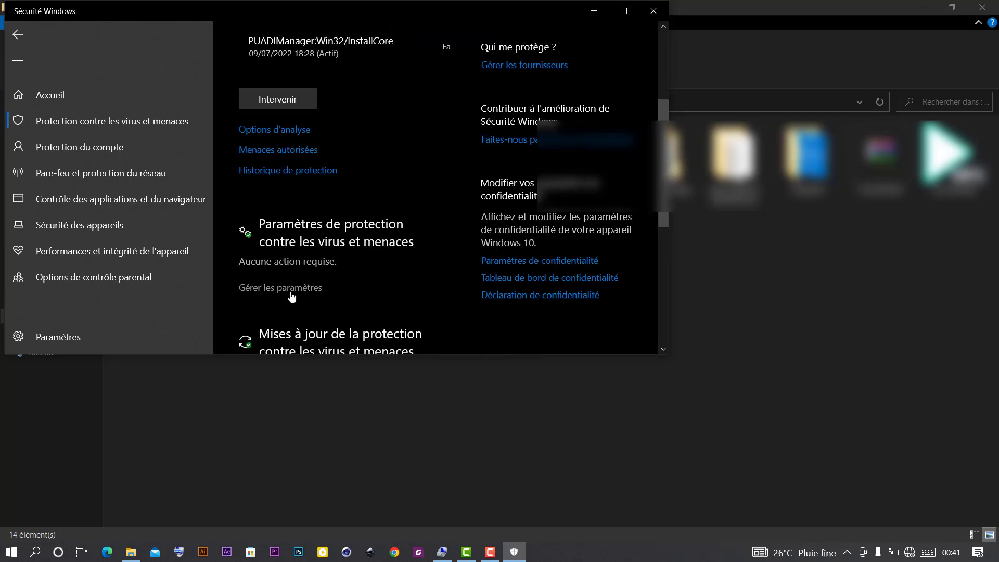
pyautogui.click(291, 289)
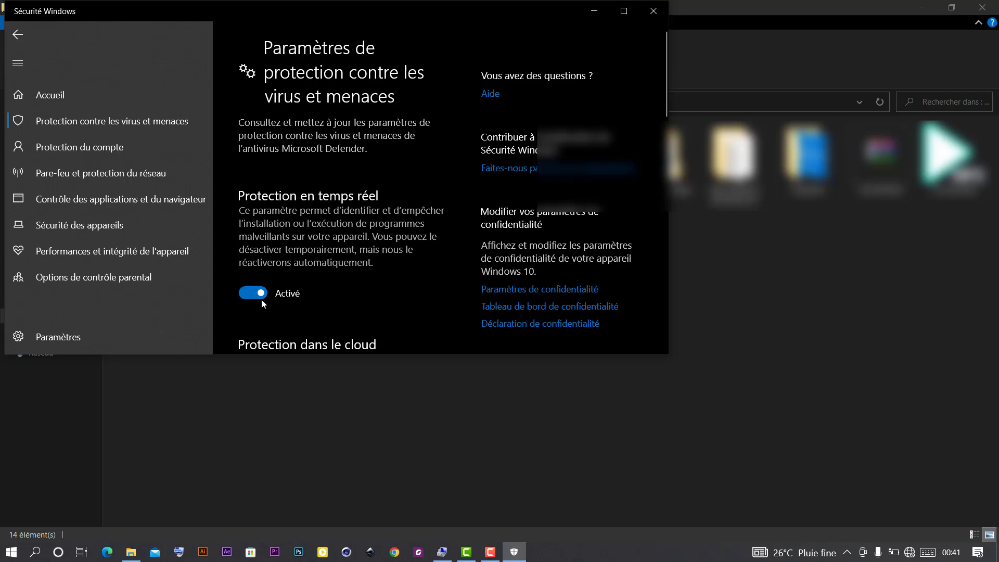
pyautogui.click(260, 297)
pyautogui.click(593, 11)
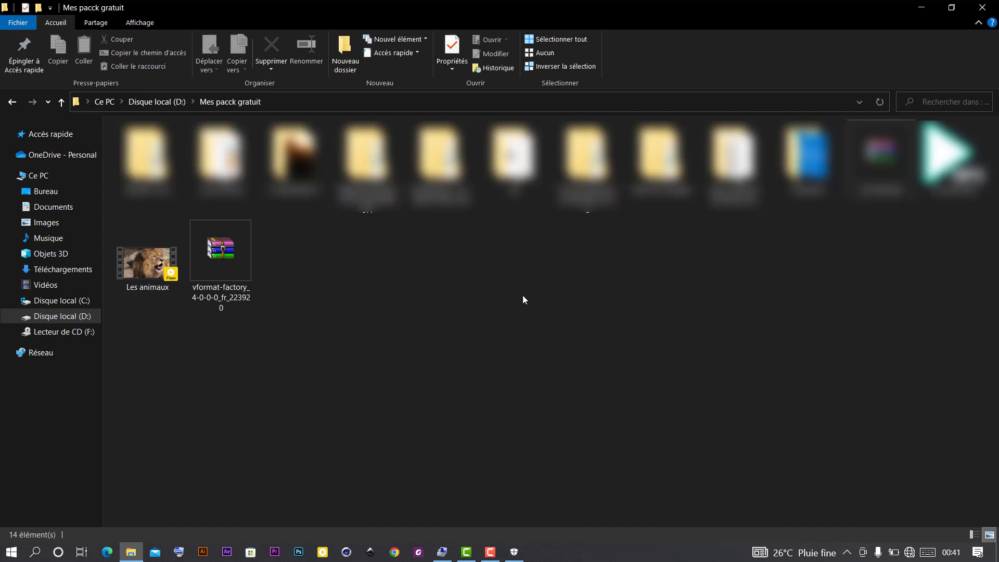
# Step: Extract the vformat-factory_4-0-0-0_fr_223920 archive into a folder of the same name and open that folder
pyautogui.rightClick(210, 258)
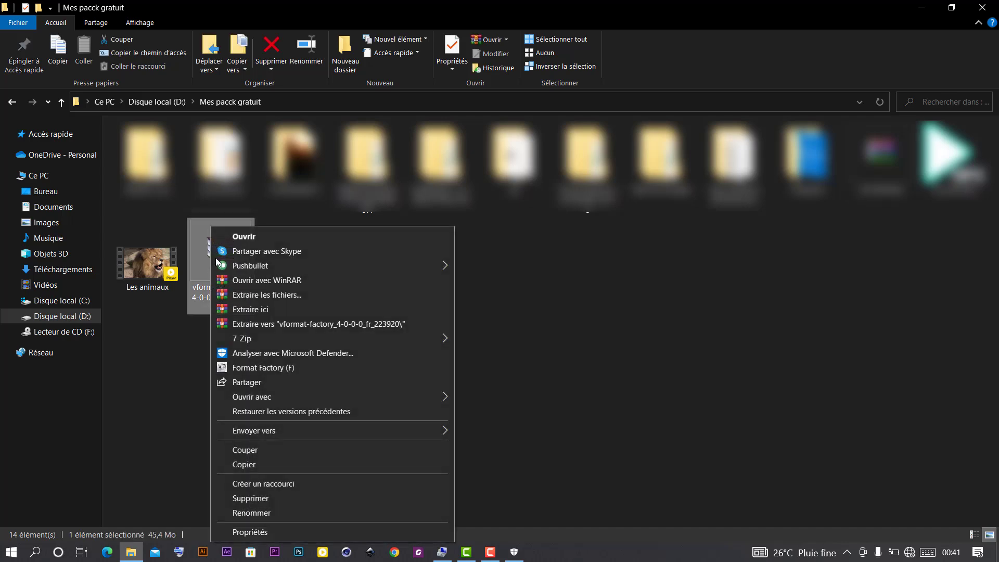
pyautogui.click(294, 324)
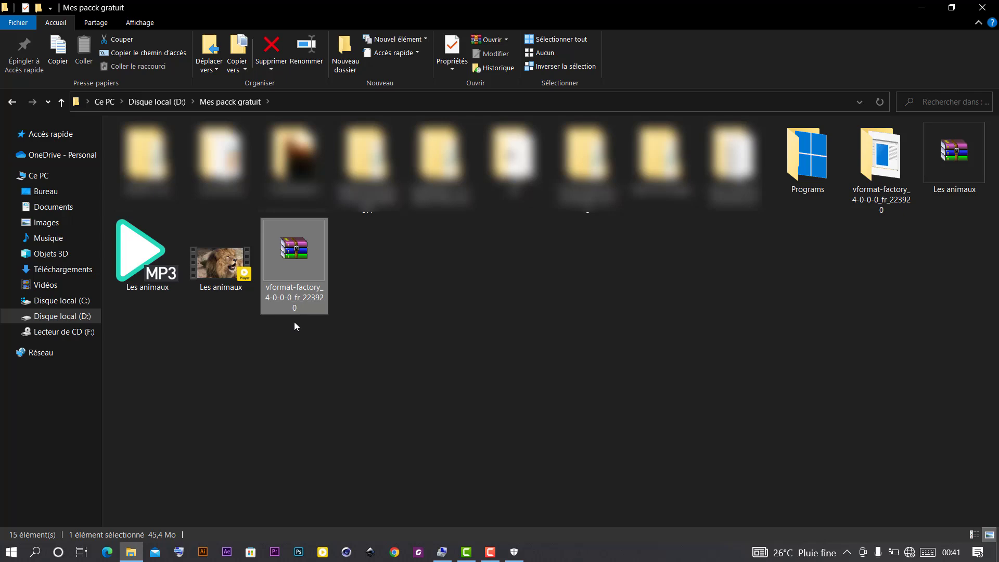
pyautogui.click(865, 169)
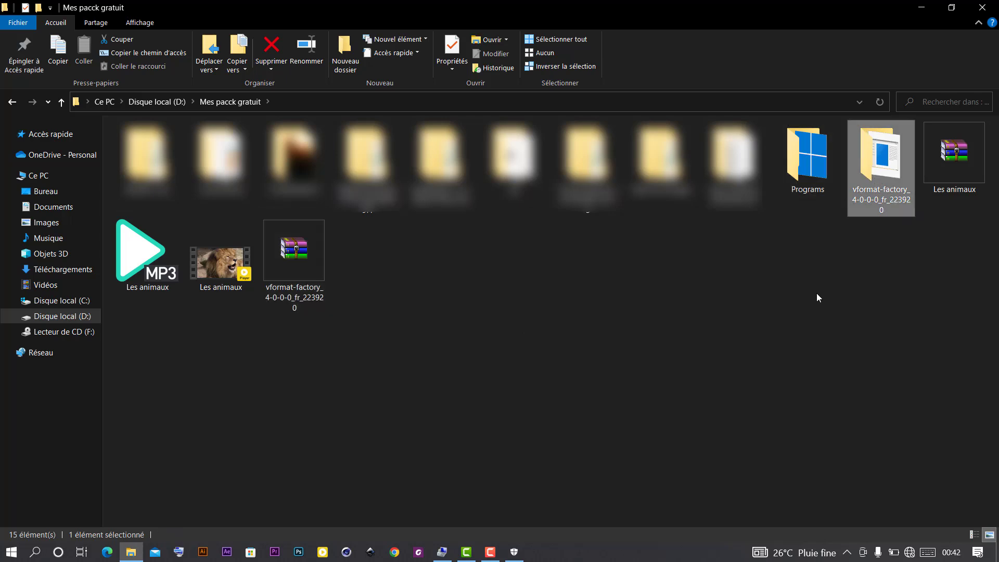
pyautogui.doubleClick(889, 173)
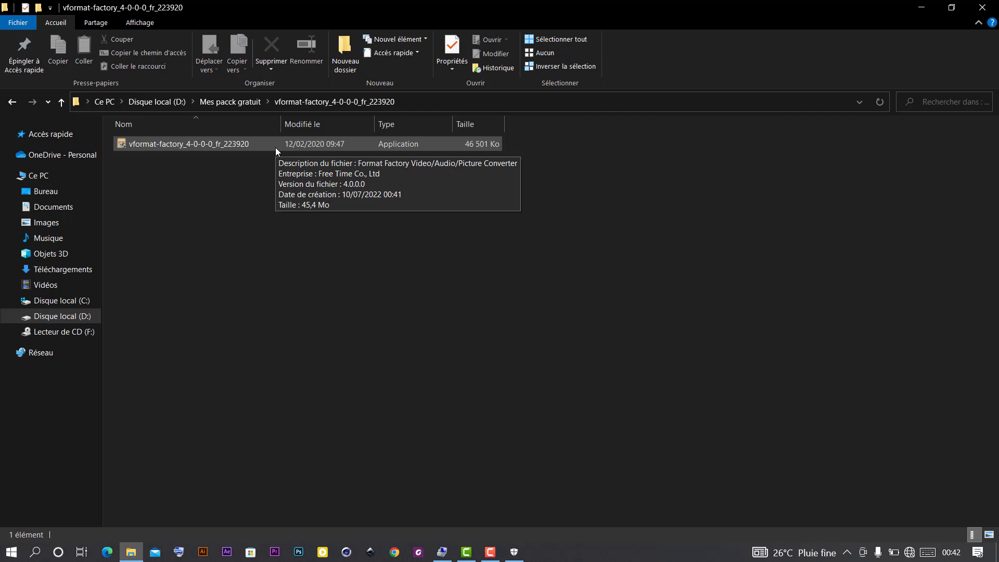
# Step: Open the Les projets folder inside travaux on Disque local (D:)
pyautogui.click(42, 176)
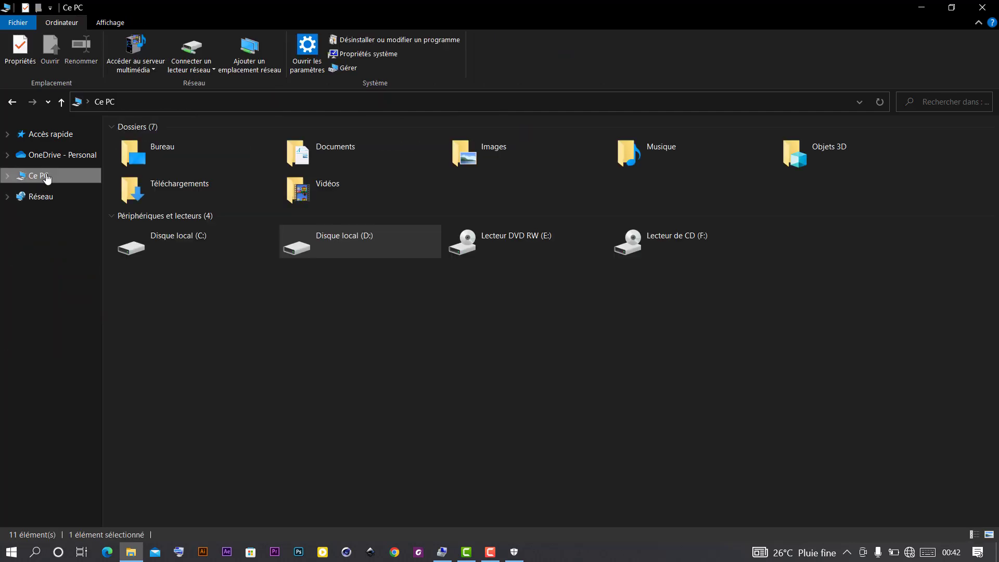
pyautogui.doubleClick(367, 242)
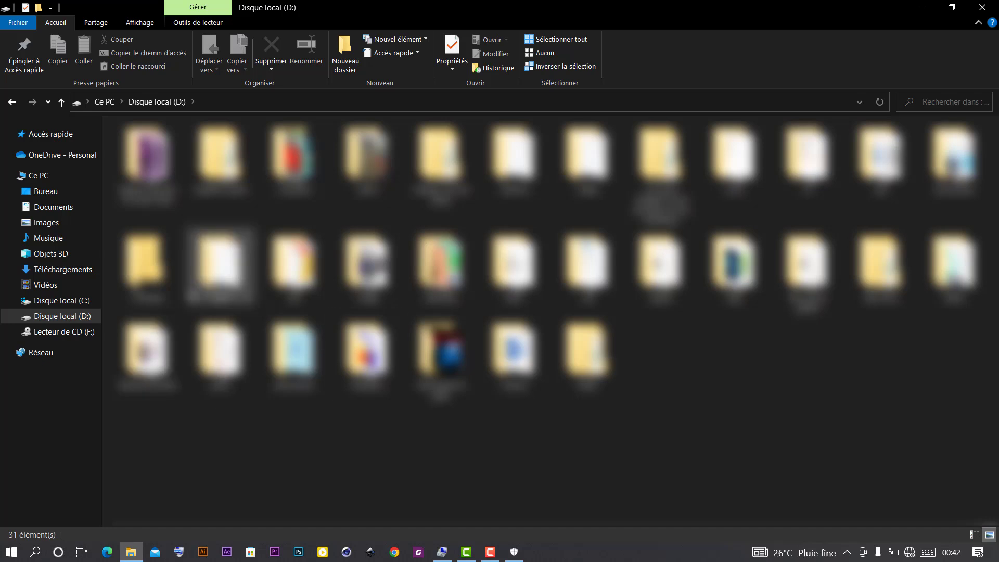
pyautogui.doubleClick(512, 348)
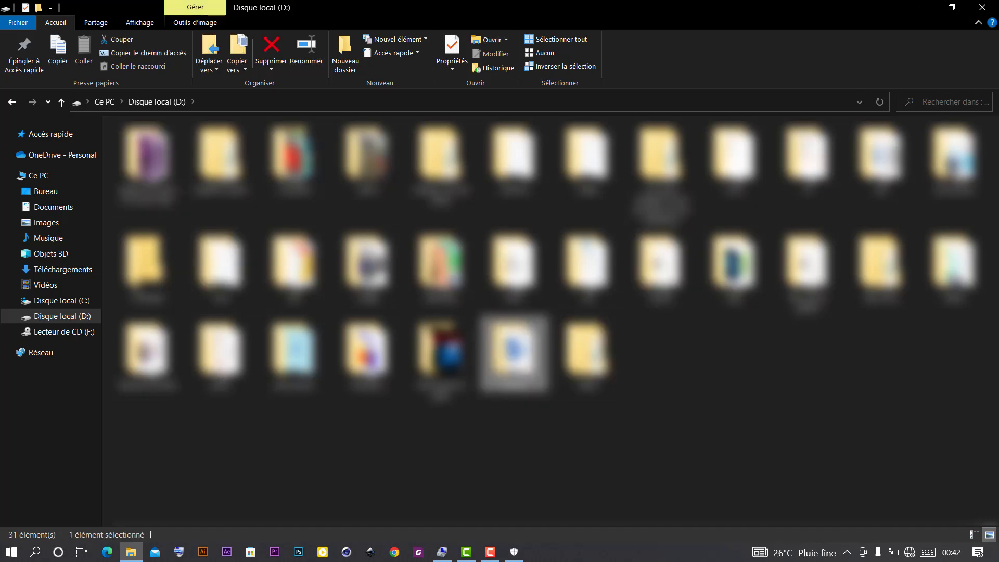
pyautogui.doubleClick(659, 153)
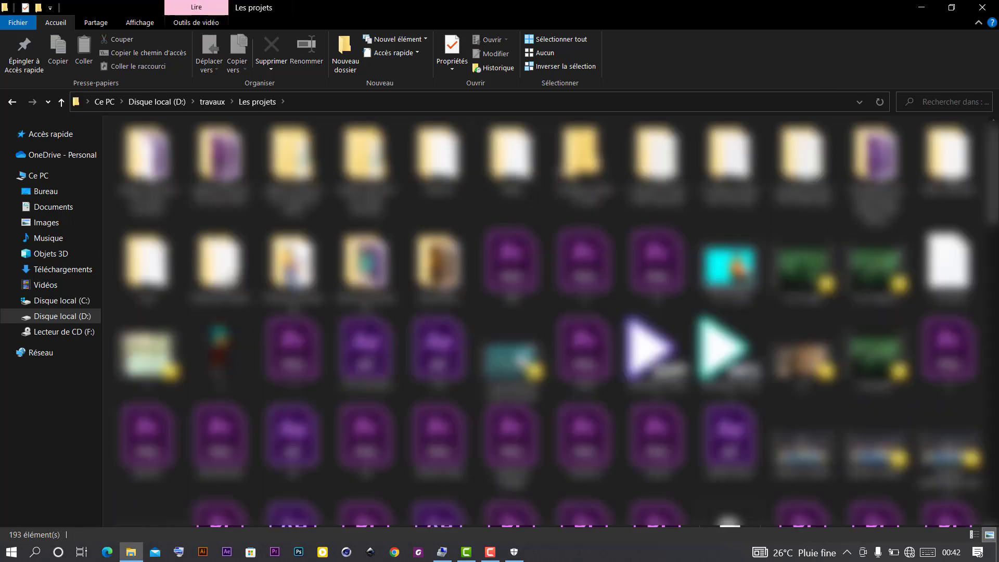
pyautogui.doubleClick(583, 153)
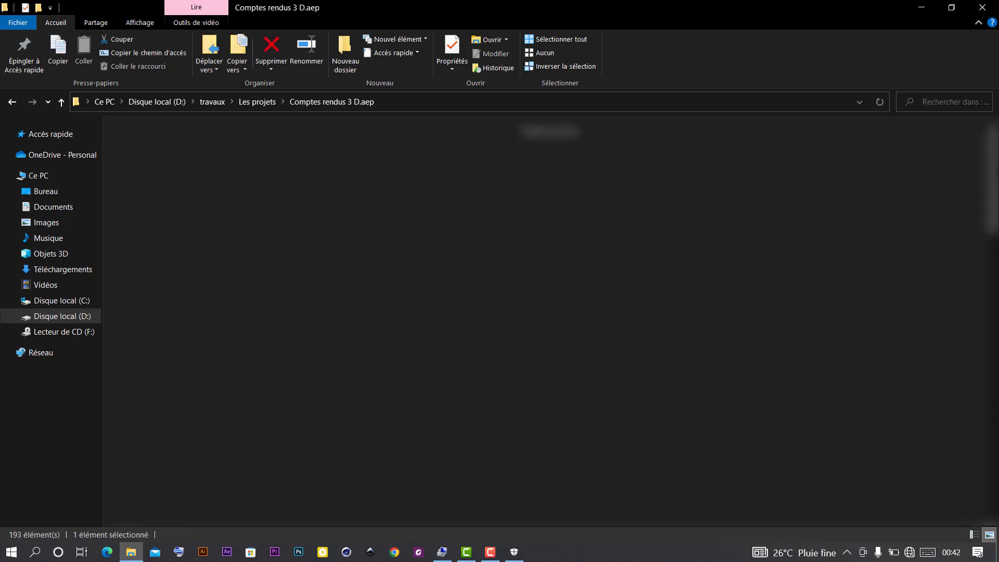
pyautogui.scroll(-10, 552, 321)
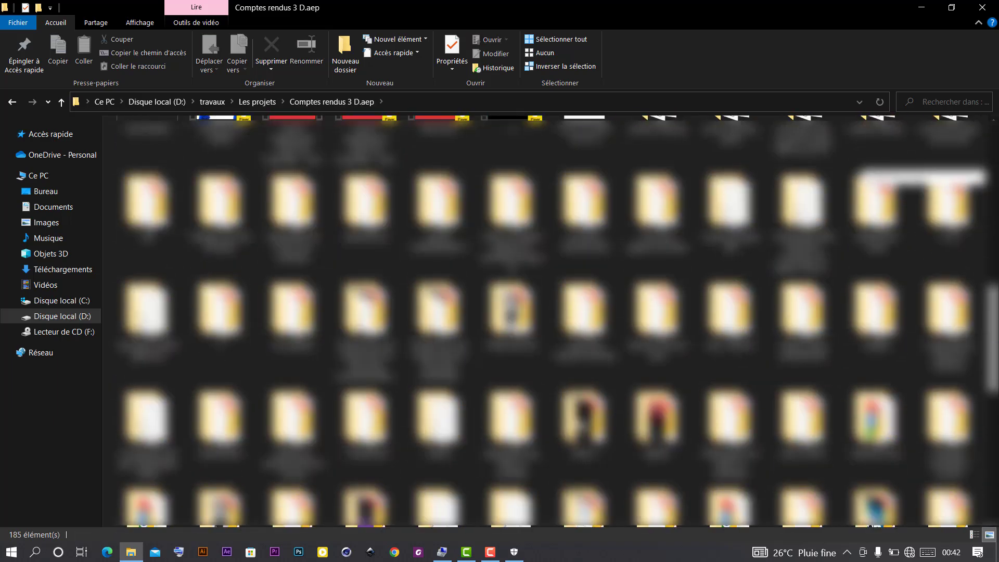
pyautogui.scroll(1, 557, 322)
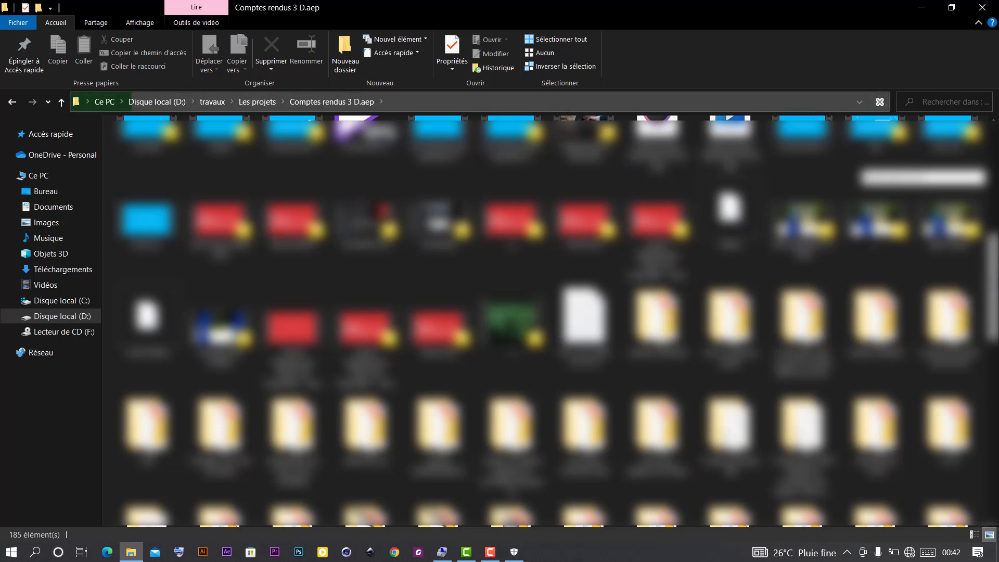
pyautogui.scroll(3, 552, 322)
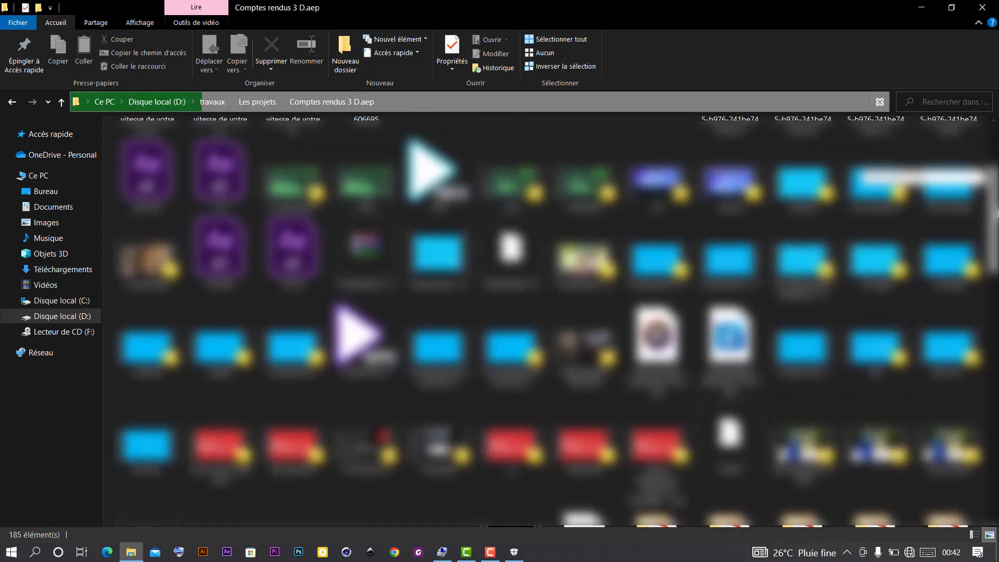
pyautogui.scroll(2, 552, 321)
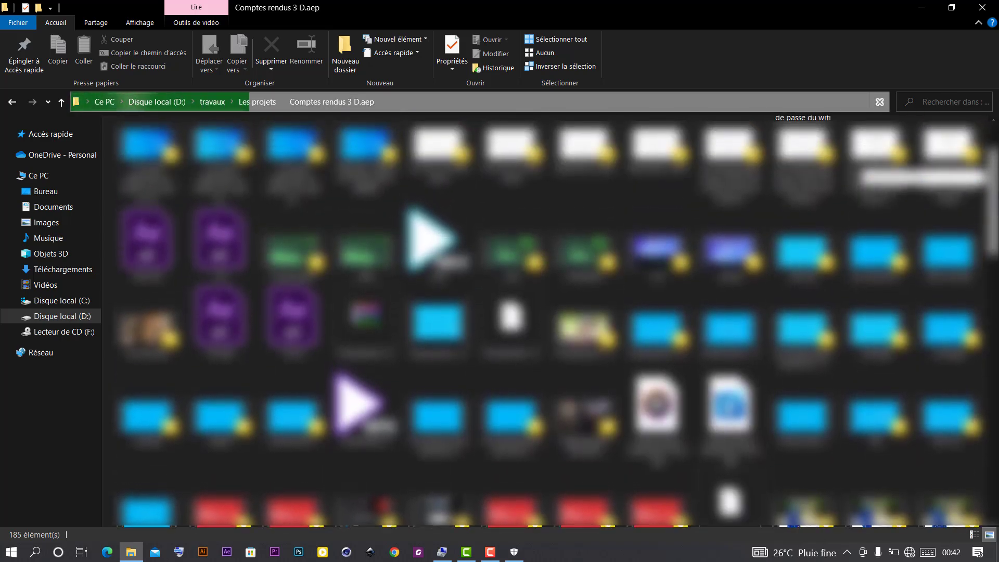
pyautogui.click(13, 103)
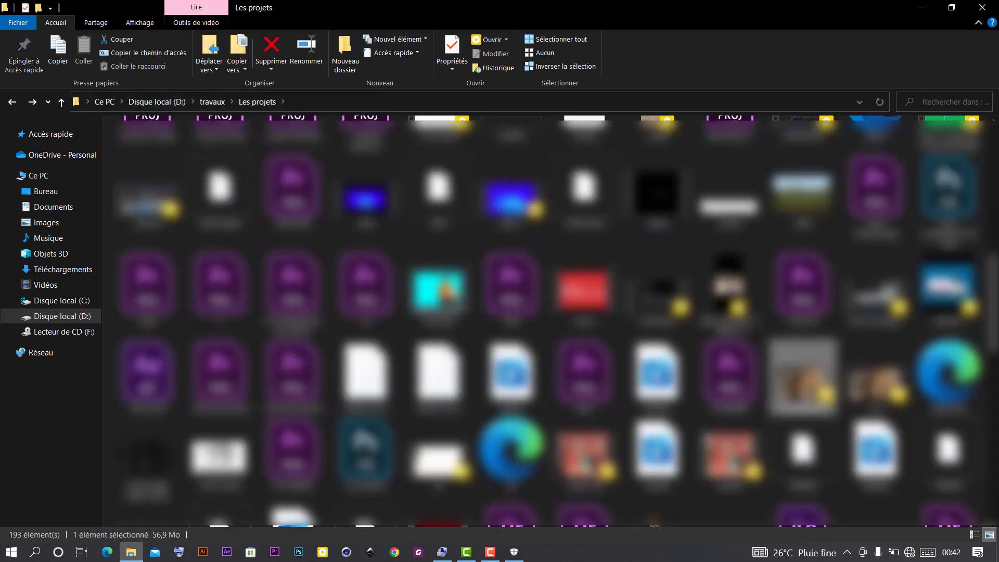
# Step: Copy the Les animaux video from Les projets into the root of Disque local (D:)
pyautogui.hotkey('ctrl', 'c')
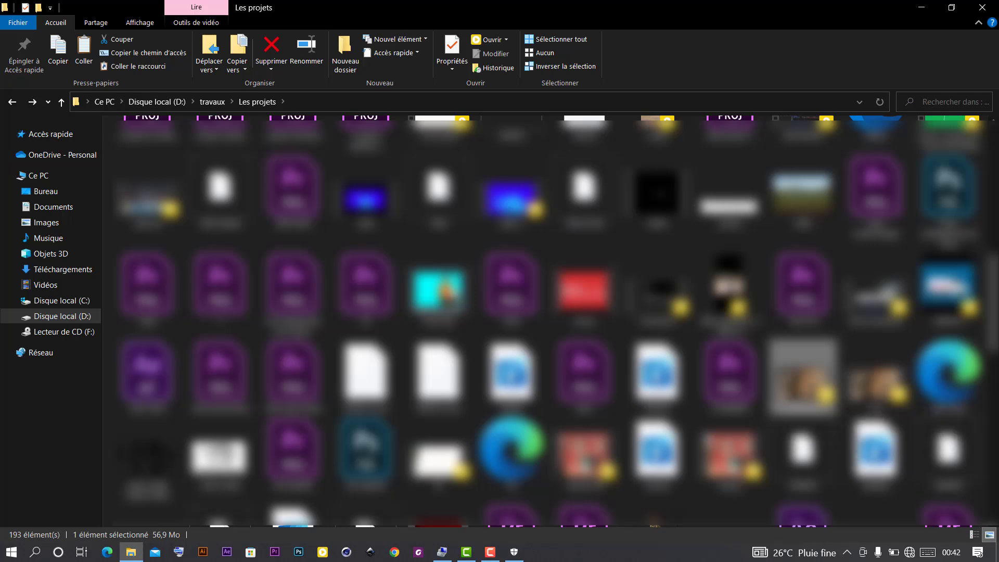
pyautogui.click(13, 104)
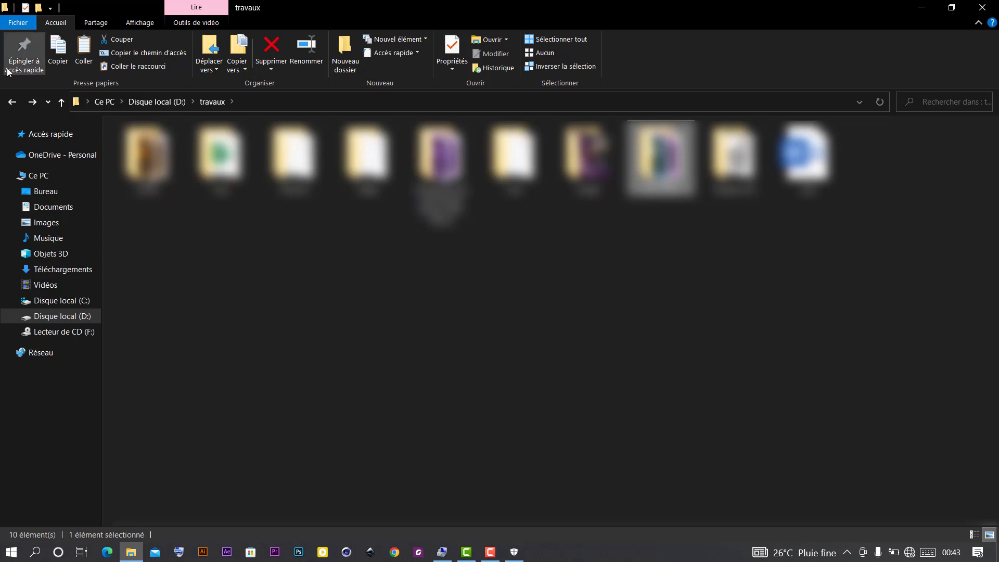
pyautogui.click(15, 106)
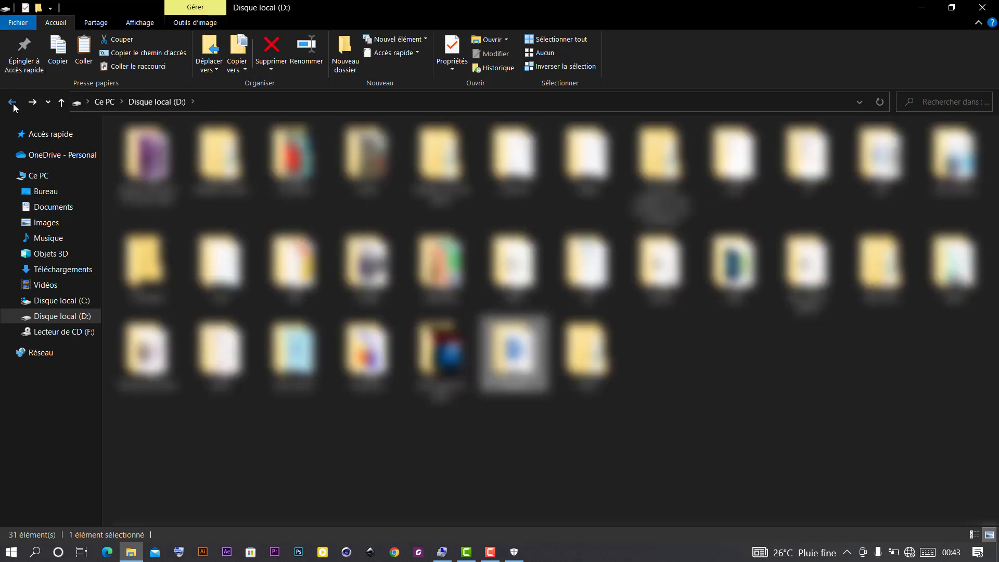
pyautogui.click(742, 407)
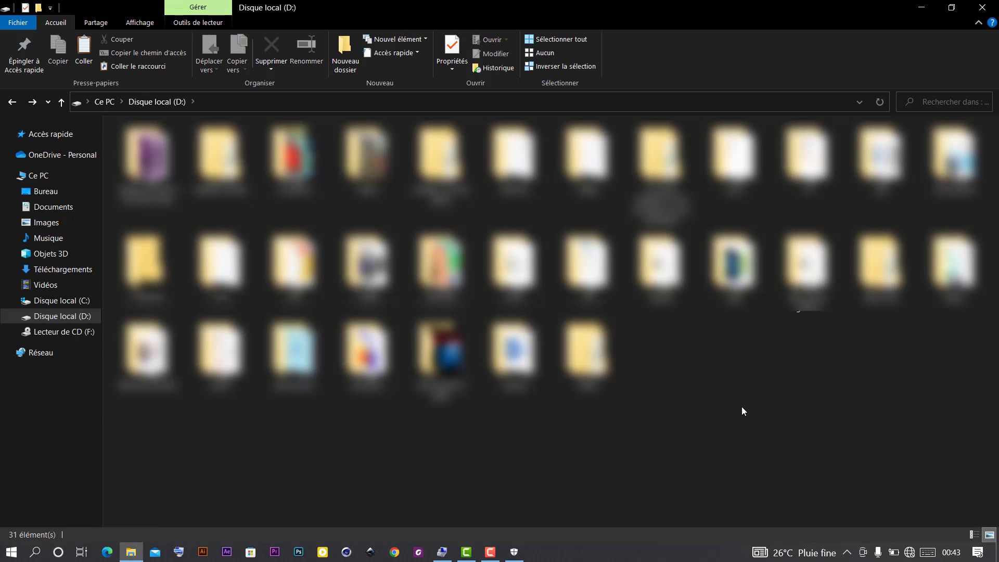
pyautogui.hotkey('ctrl', 'v')
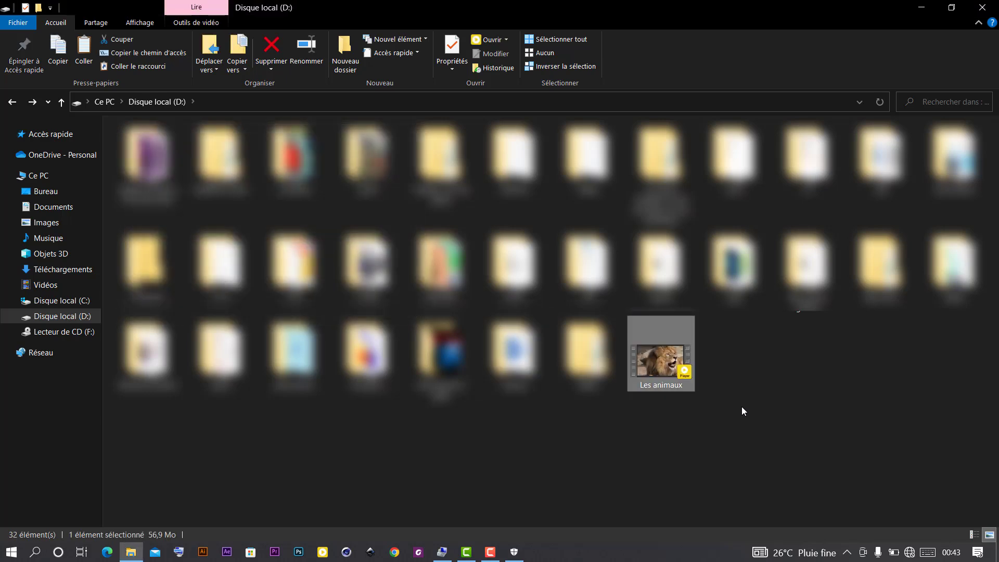
# Step: Queue the Les animaux video in Format Factory for conversion to MKV, with output in the source file's folder
pyautogui.rightClick(666, 353)
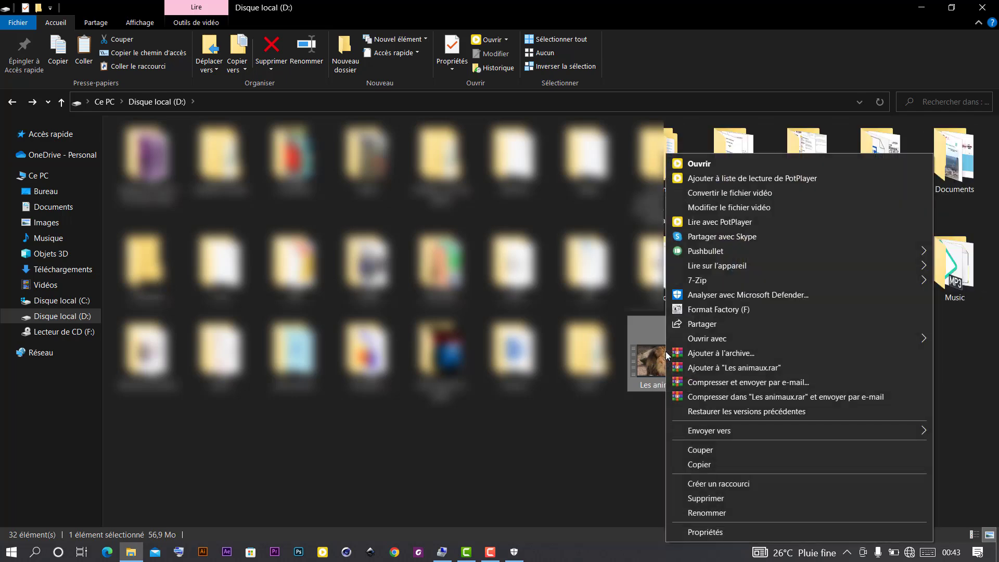
pyautogui.click(726, 309)
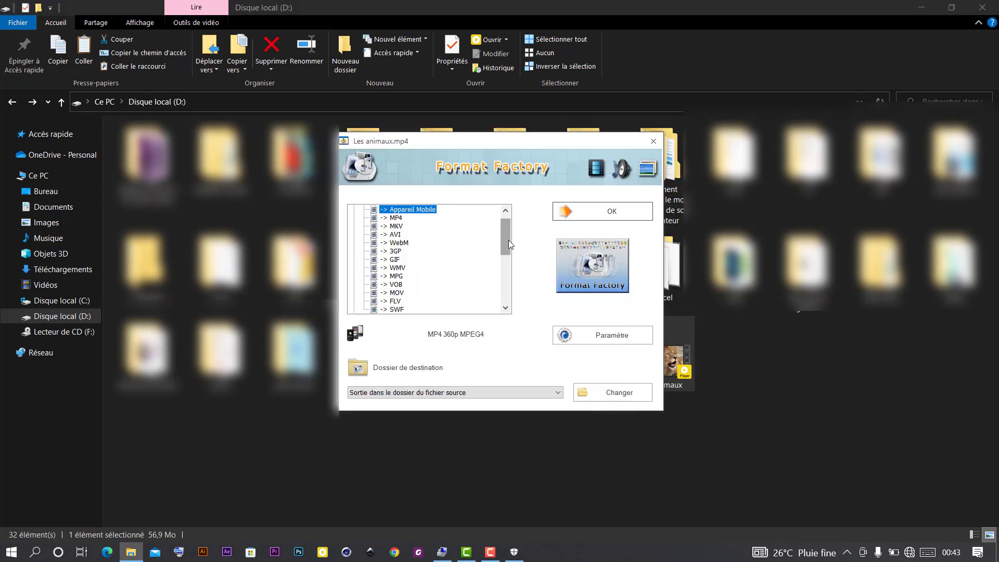
pyautogui.click(396, 226)
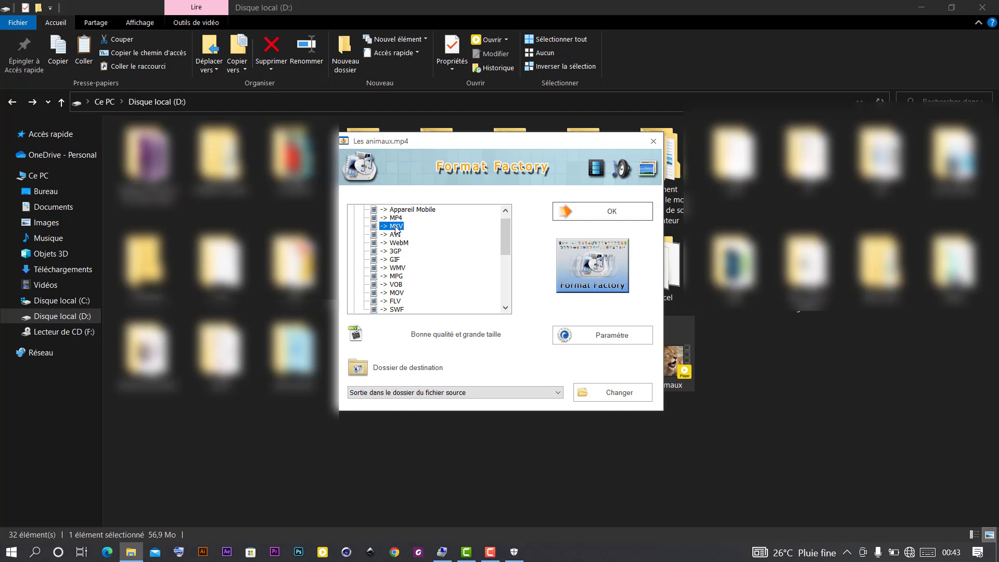
pyautogui.click(576, 211)
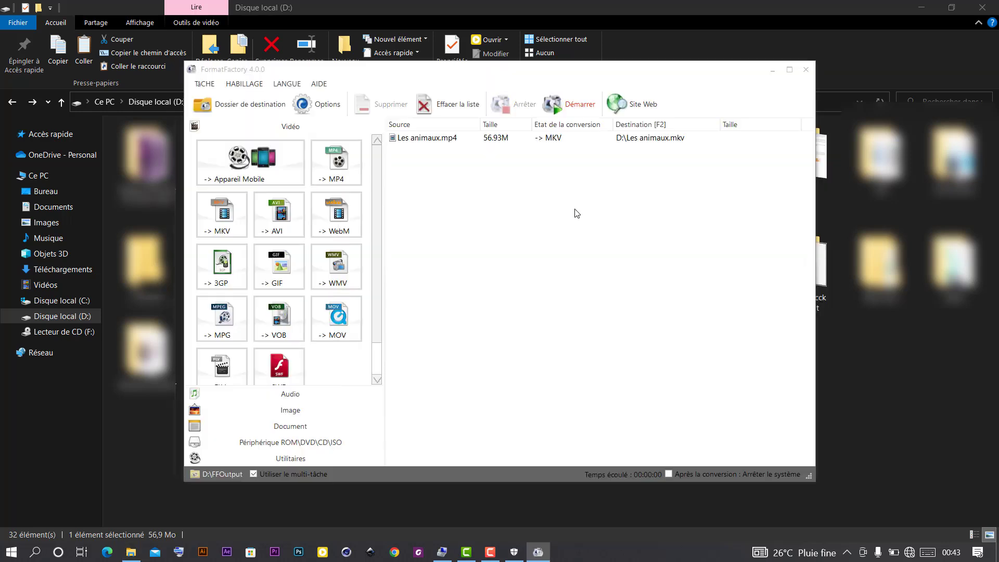
# Step: Run the queued MKV conversion to completion, dismiss the completion notification and close Format Factory
pyautogui.click(578, 107)
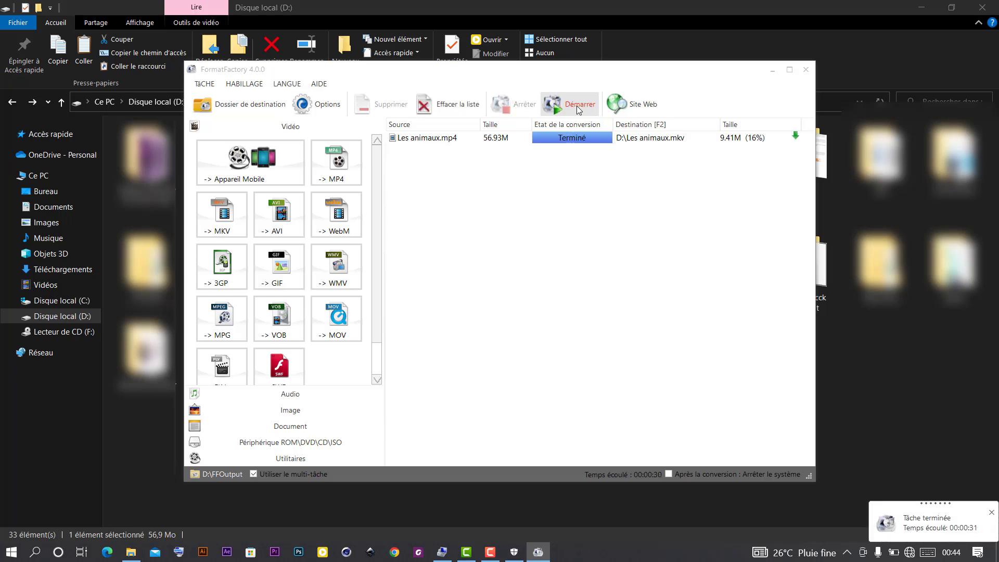
pyautogui.click(992, 513)
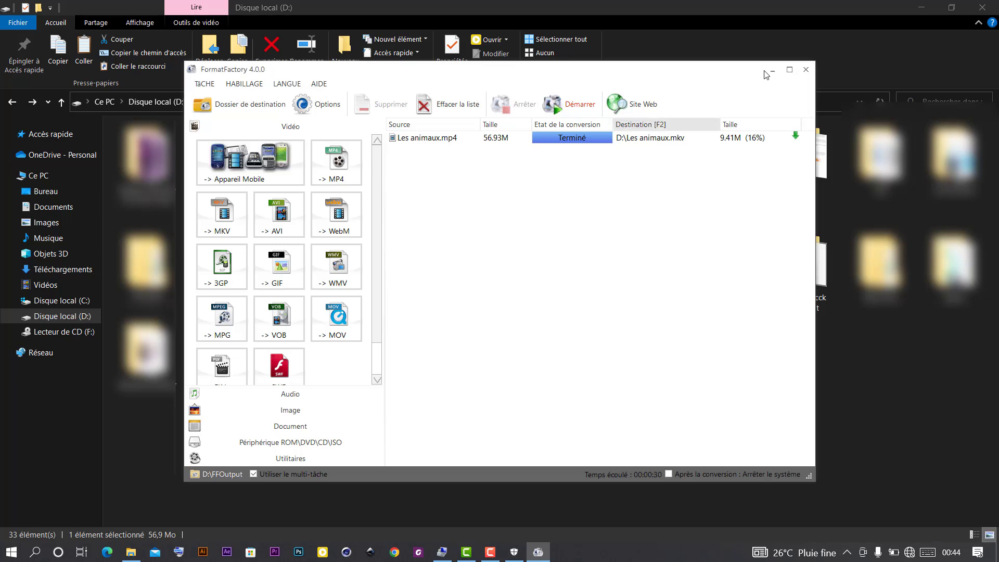
pyautogui.click(805, 69)
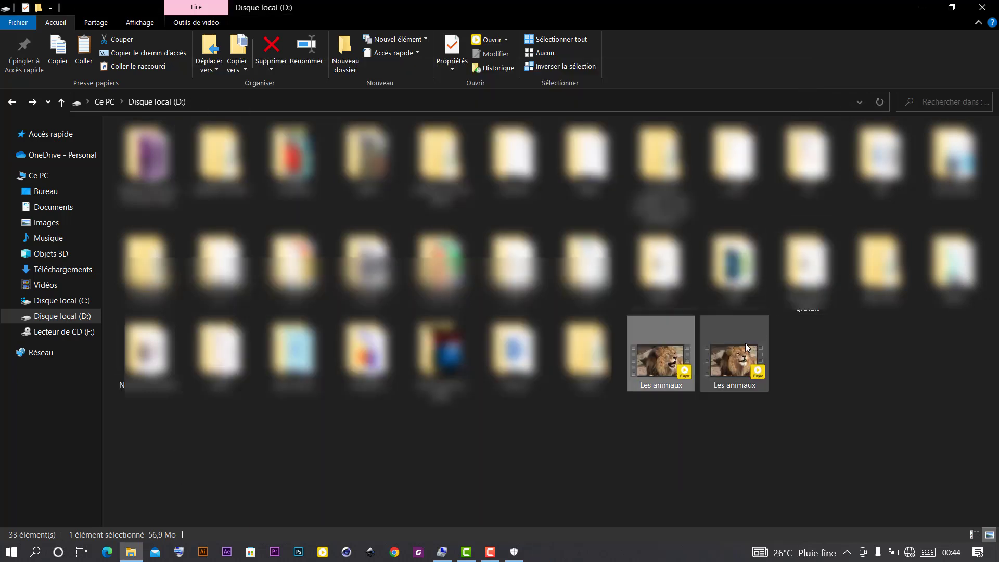
# Step: Compare the file type, size and duration of the original and converted Les animaux videos
pyautogui.moveTo(747, 349)
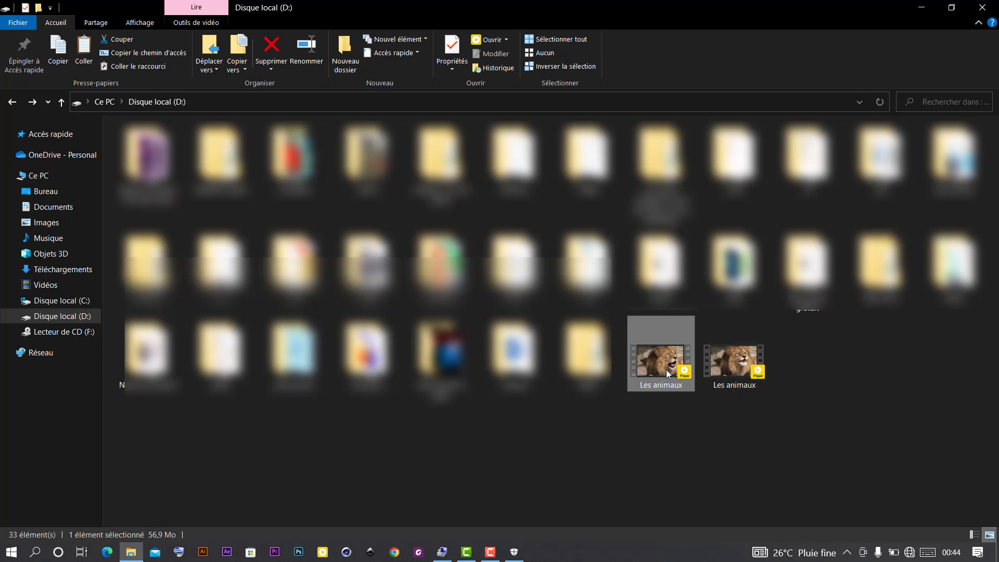
pyautogui.moveTo(666, 369)
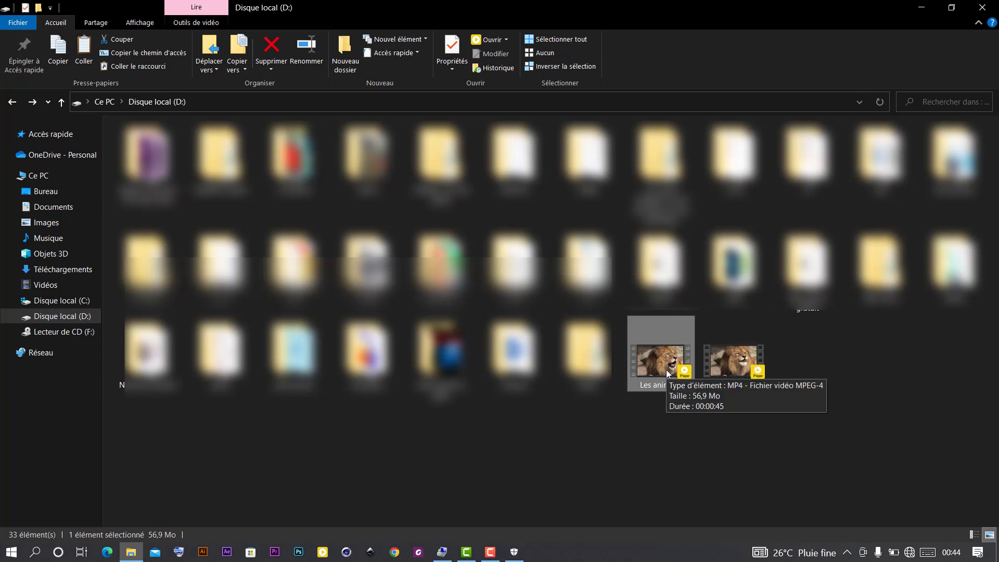
pyautogui.moveTo(738, 371)
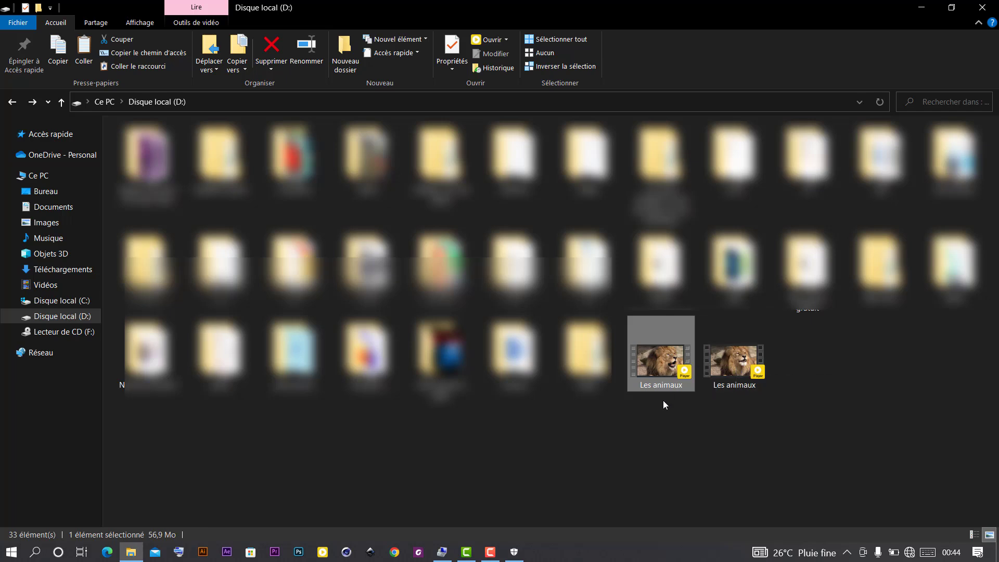
# Step: Play the original Les animaux.mp4 briefly to check its picture quality, pause it and close the player
pyautogui.doubleClick(656, 370)
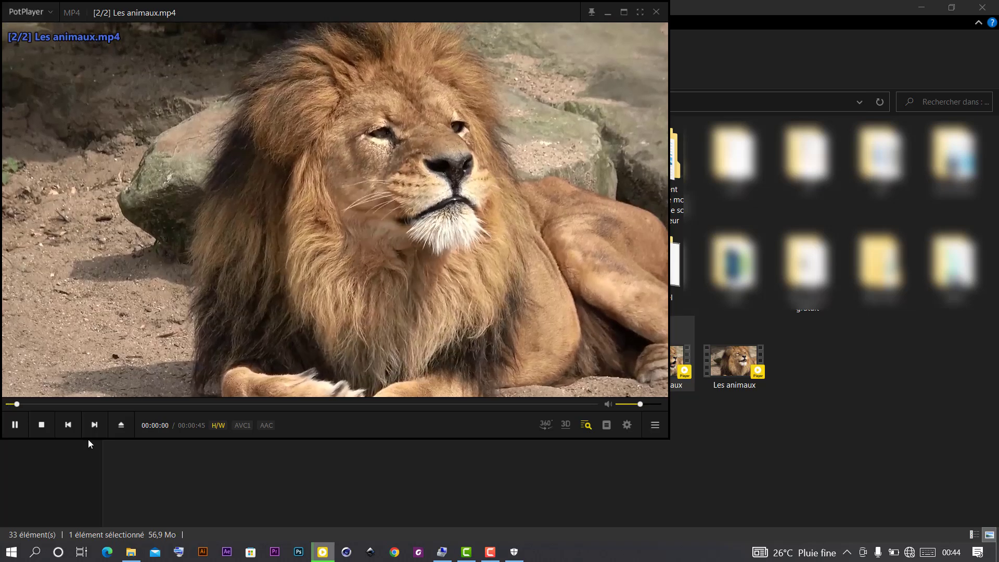
pyautogui.click(11, 423)
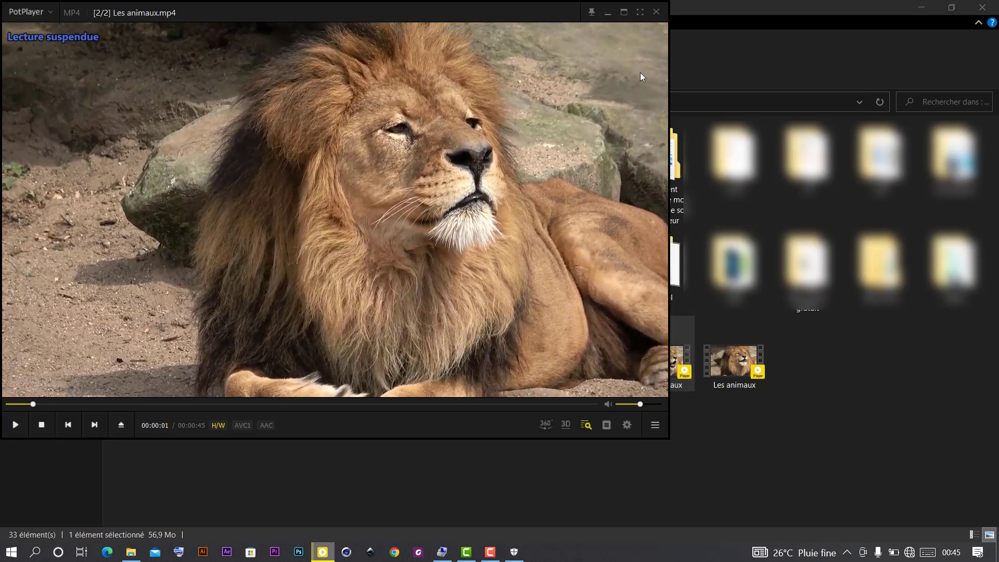
pyautogui.click(657, 12)
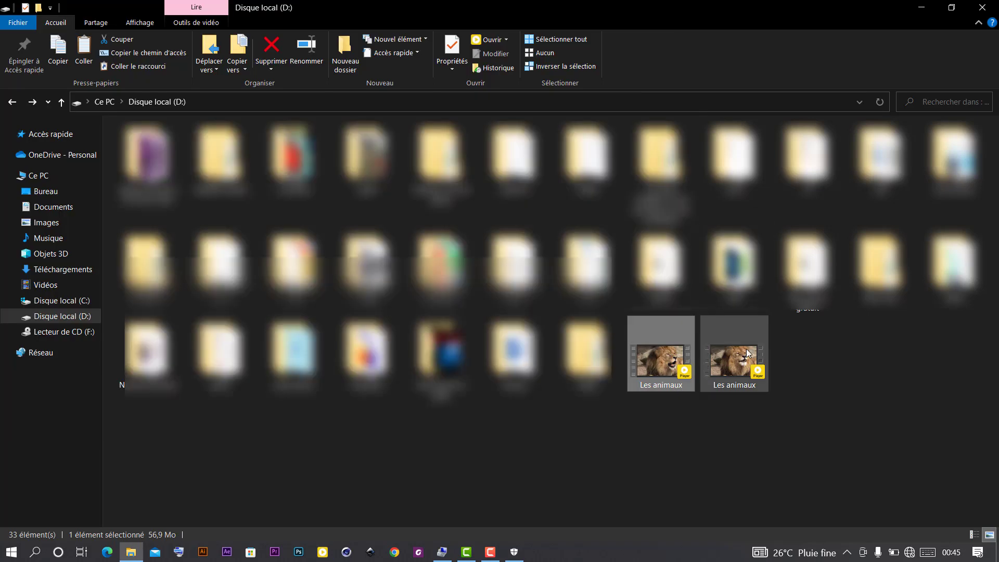
# Step: Play the converted Les animaux.mkv briefly and pause it to check its picture quality
pyautogui.click(742, 358)
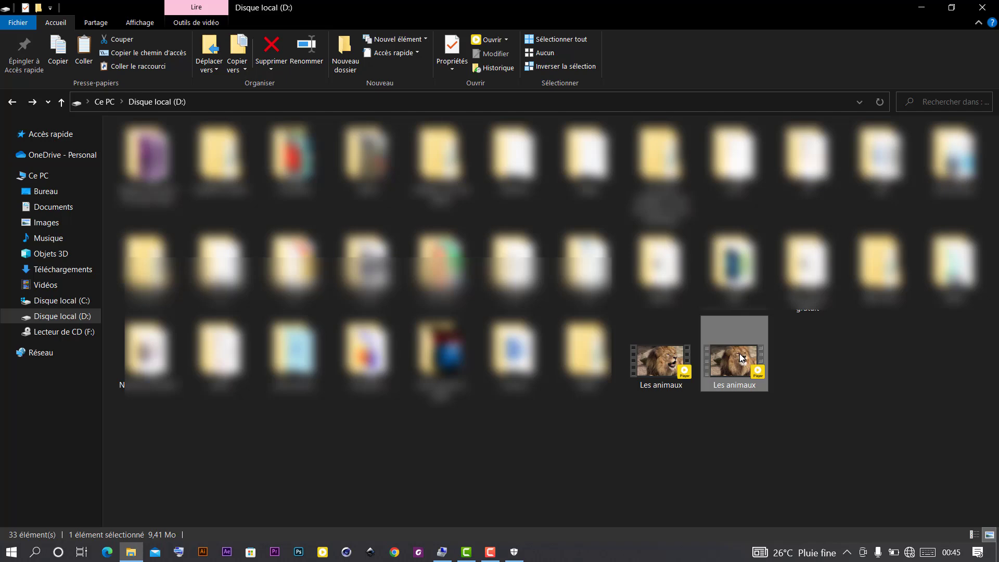
pyautogui.doubleClick(743, 358)
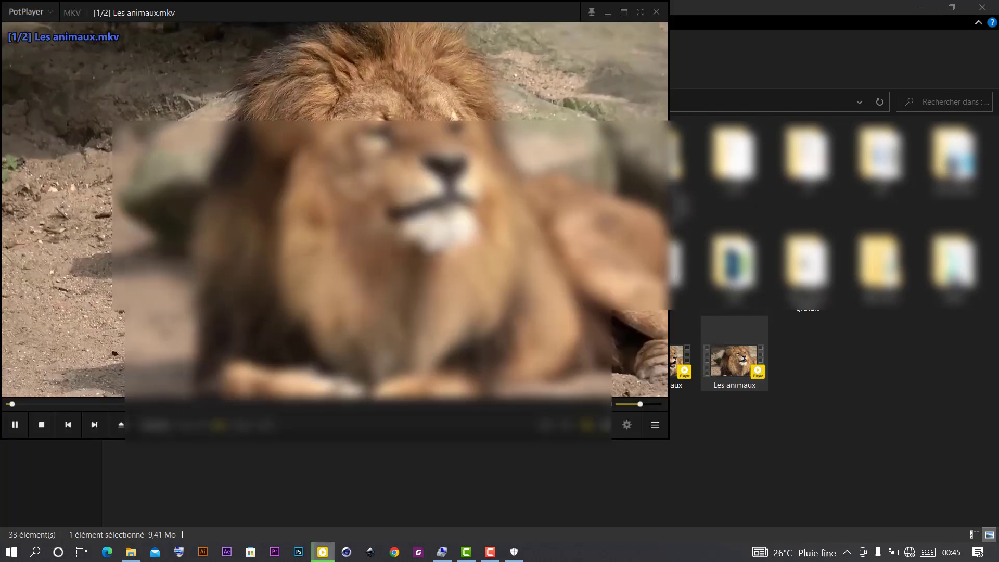
pyautogui.click(16, 424)
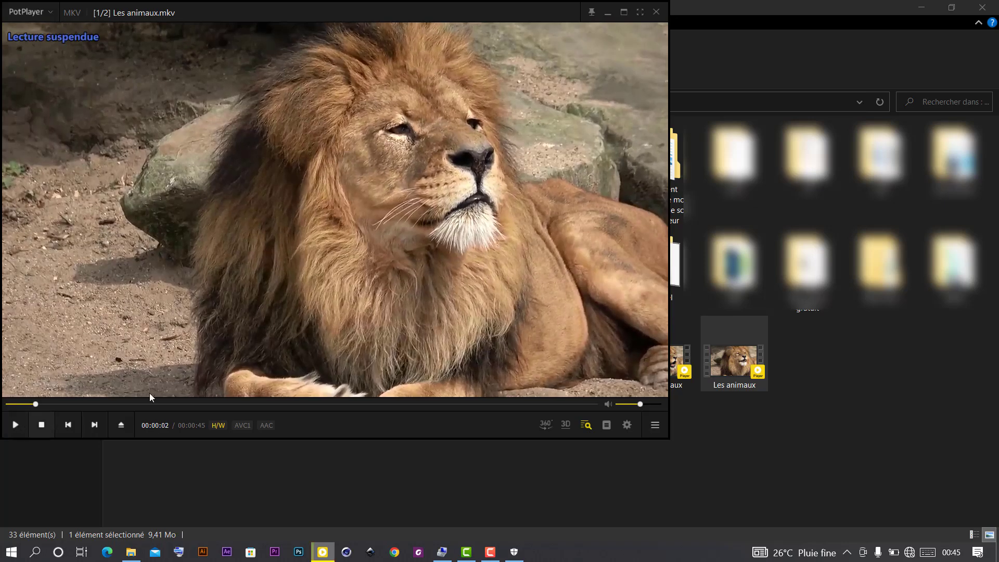